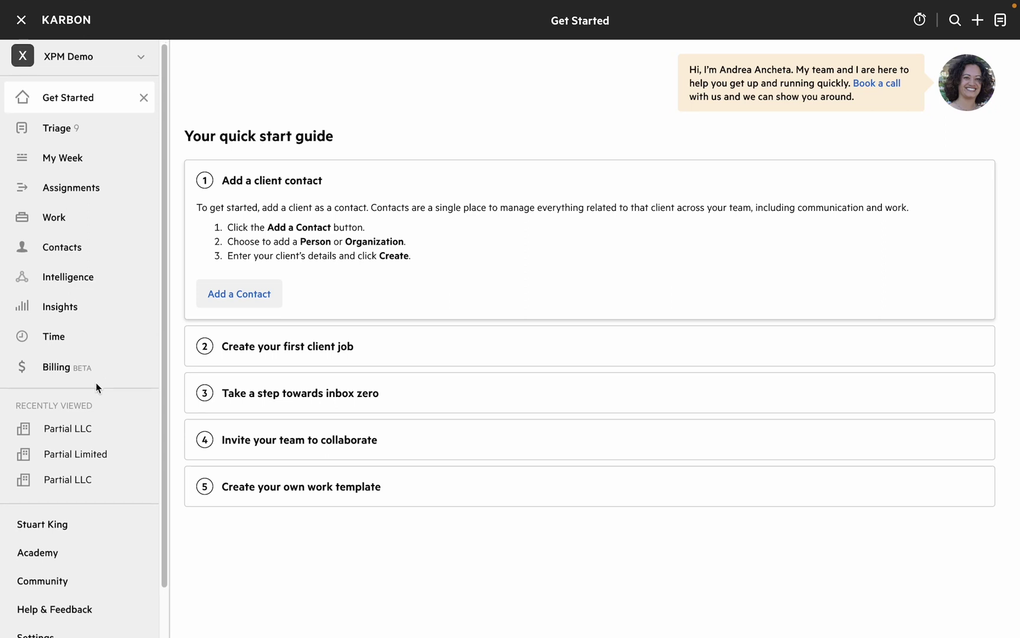
Begin connecting Xero Practice Manager from Karbon's Connected Apps settings
{"action": "scroll", "coordinate": [82, 461], "scroll_direction": "down", "scroll_amount": 2}
{"action": "left_click", "coordinate": [64, 583]}
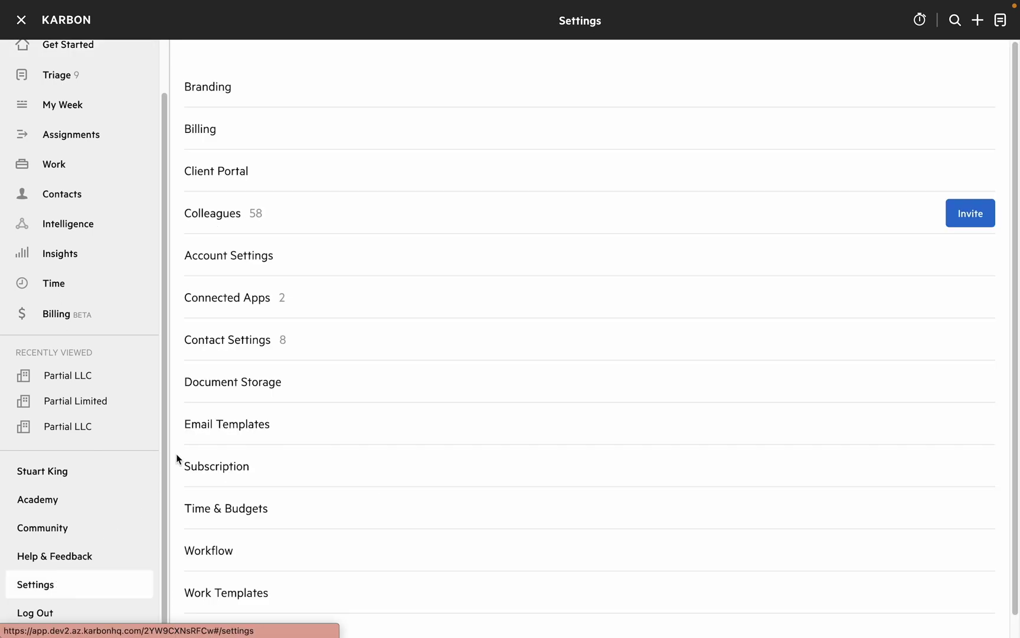
{"action": "left_click", "coordinate": [236, 300]}
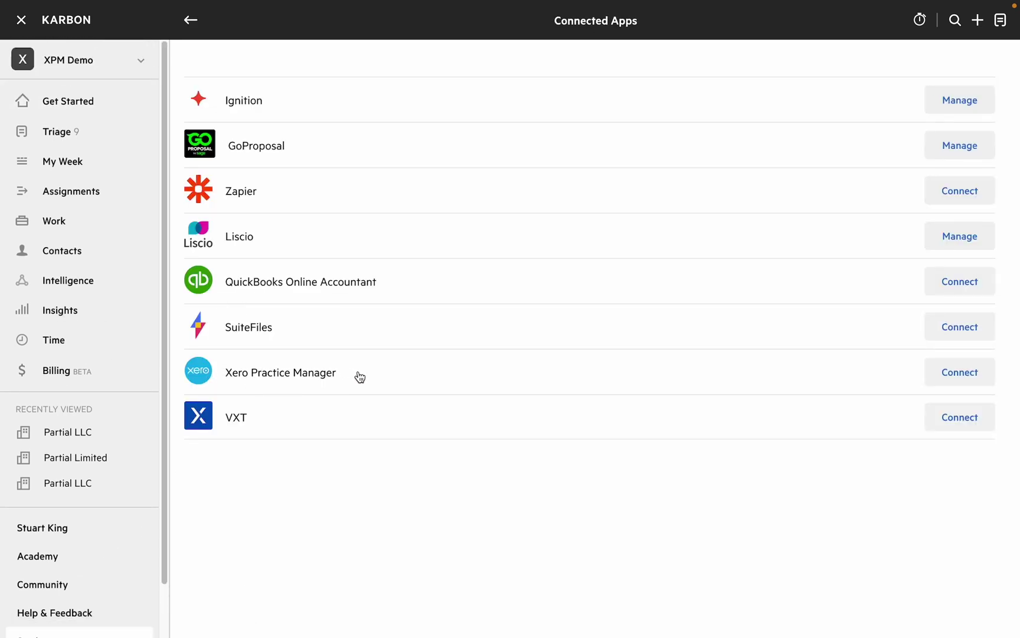
{"action": "left_click", "coordinate": [961, 377]}
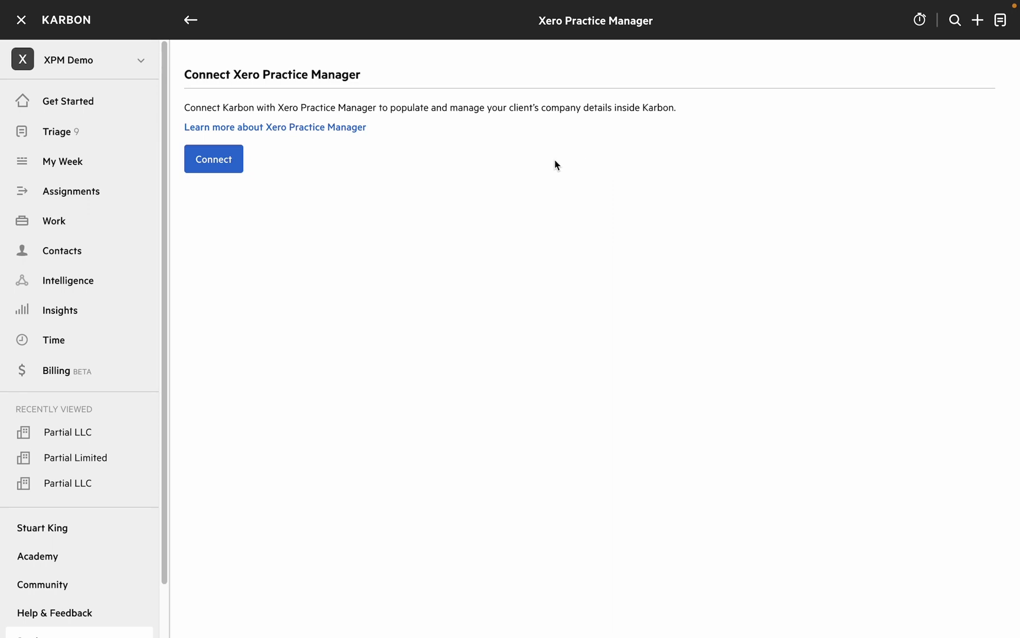
{"action": "left_click", "coordinate": [213, 164]}
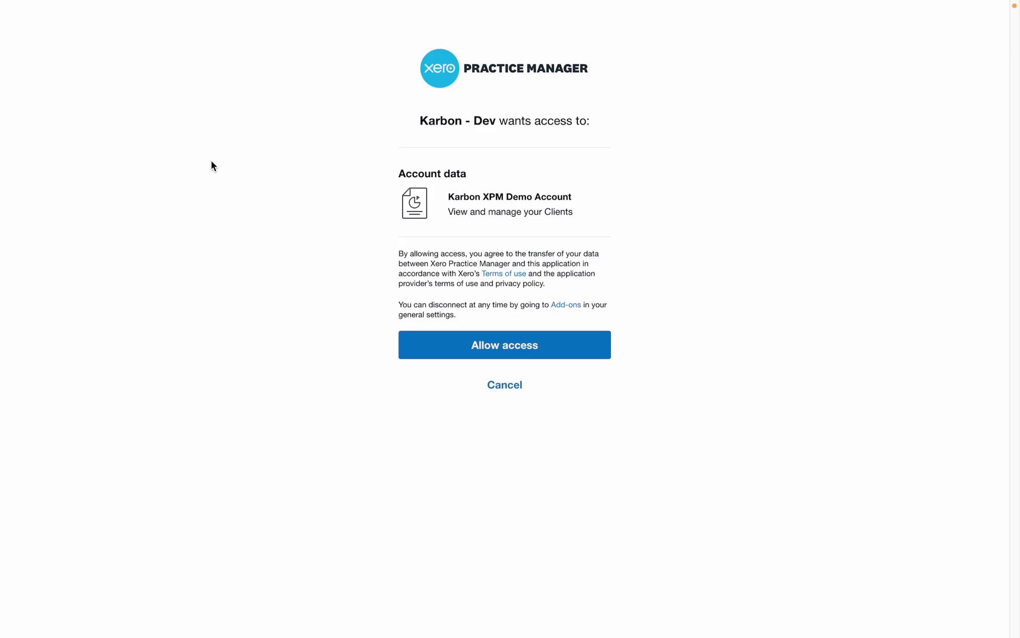
Allow Karbon access to the Karbon XPM Demo Account's clients
{"action": "left_click", "coordinate": [457, 345]}
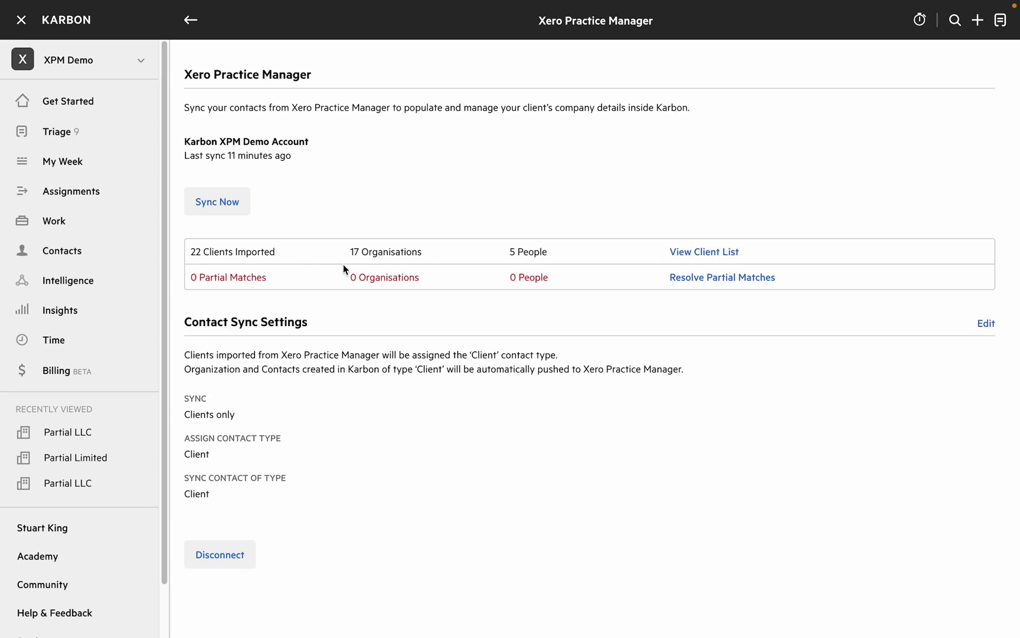
Edit the Contact Sync Settings on the Xero Practice Manager integration page
{"action": "left_click", "coordinate": [986, 324]}
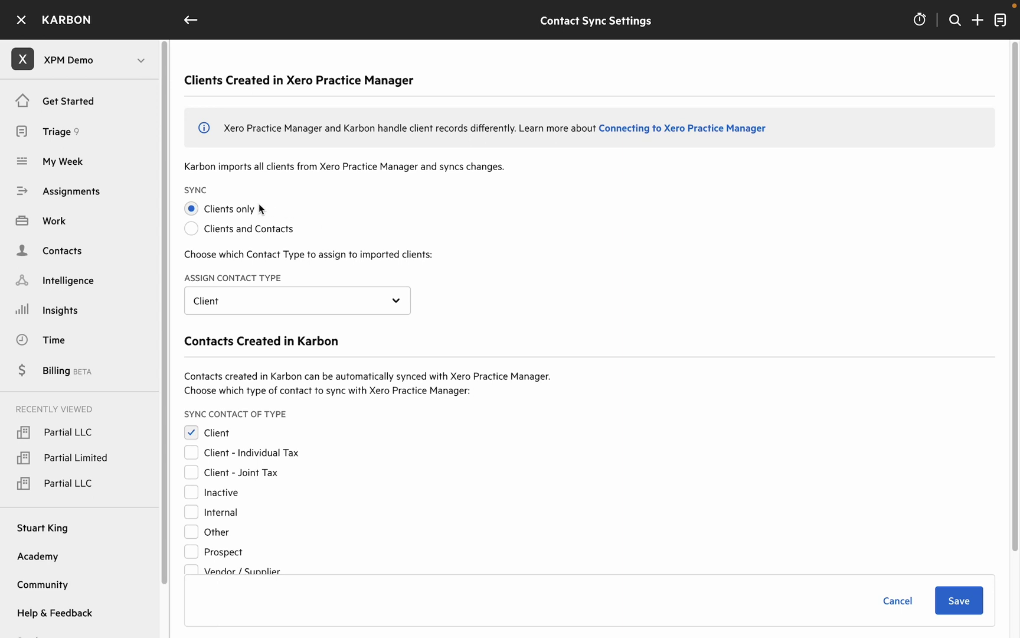
{"action": "left_click", "coordinate": [259, 228]}
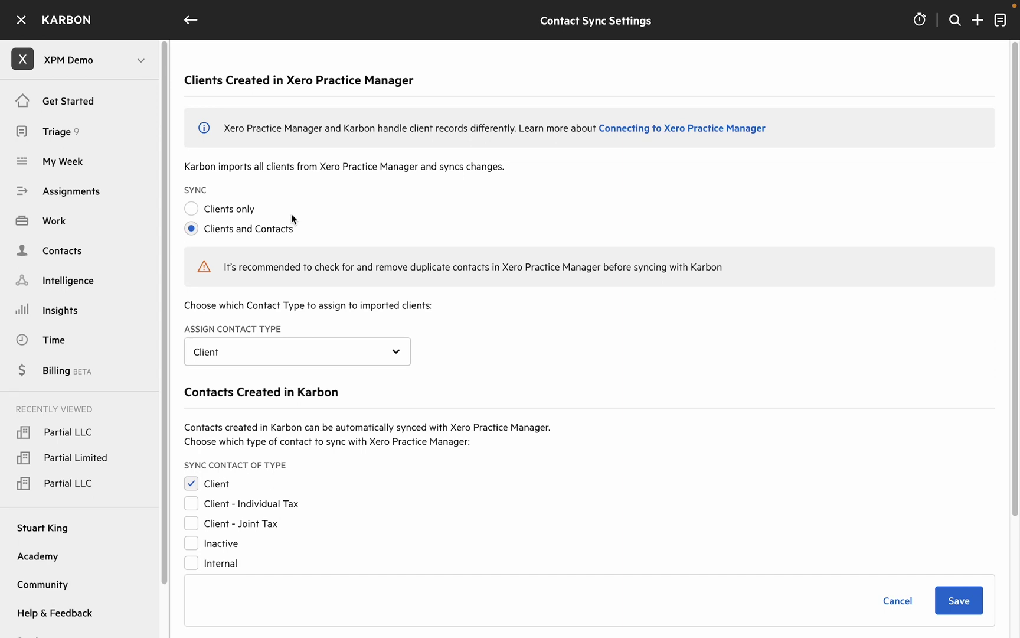
{"action": "left_click", "coordinate": [232, 210]}
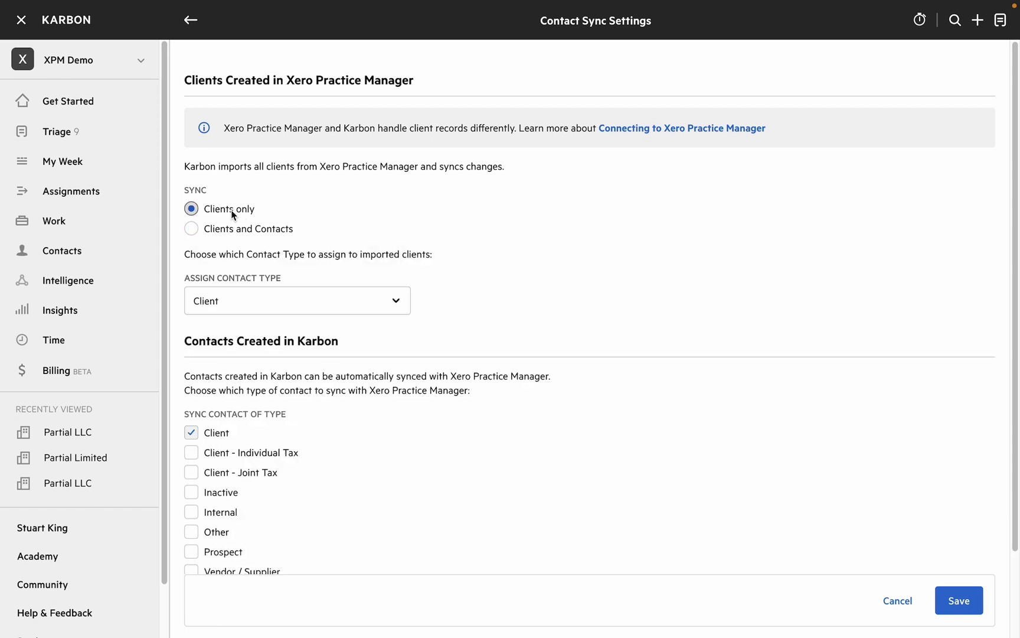
Sync Client, Client - Individual Tax and Client - Joint Tax contacts to Xero Practice Manager and save
{"action": "left_click", "coordinate": [191, 433]}
{"action": "left_click", "coordinate": [192, 434]}
{"action": "left_click", "coordinate": [192, 453]}
{"action": "left_click", "coordinate": [192, 473]}
{"action": "left_click", "coordinate": [959, 600]}
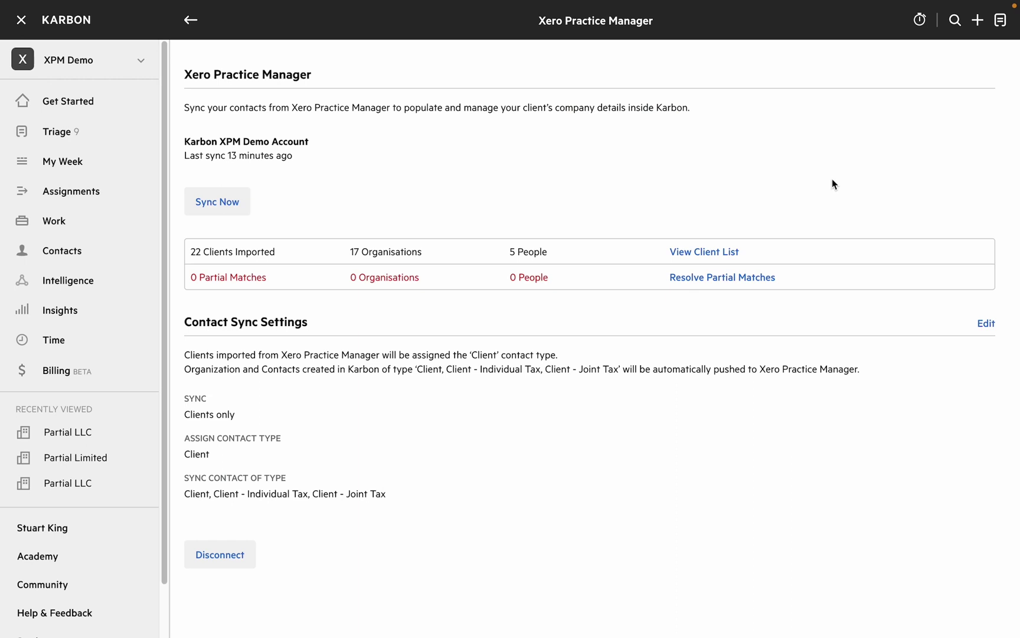
Run an immediate sync with Xero Practice Manager
{"action": "left_click", "coordinate": [218, 202]}
Show the Client List mapping each XPM client to its Karbon contact
{"action": "left_click", "coordinate": [699, 253]}
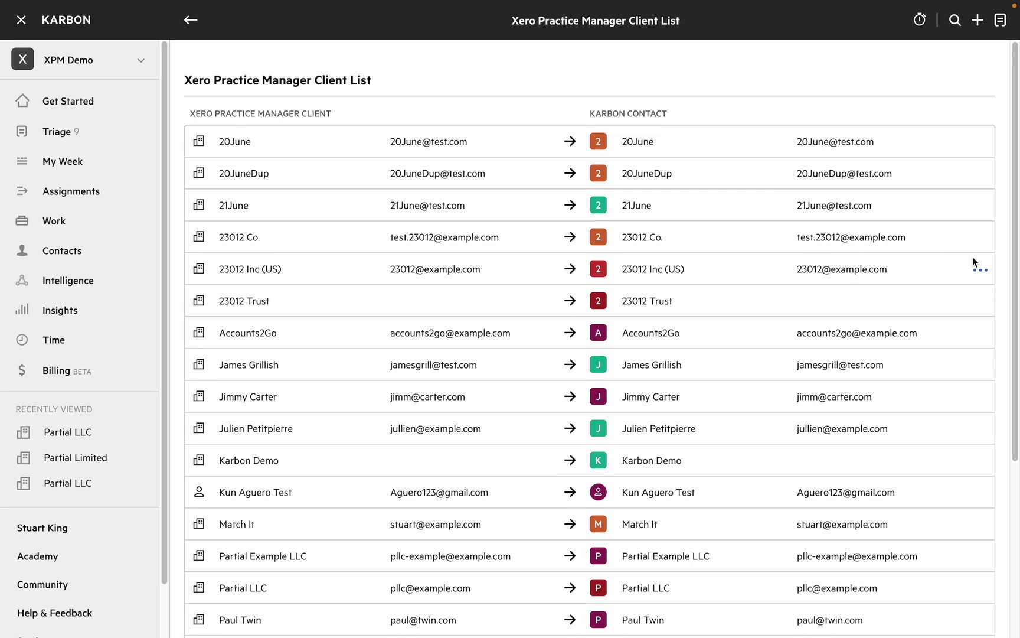
Remove the Partial LLC client match and return to the Xero Practice Manager summary
{"action": "left_click", "coordinate": [980, 271]}
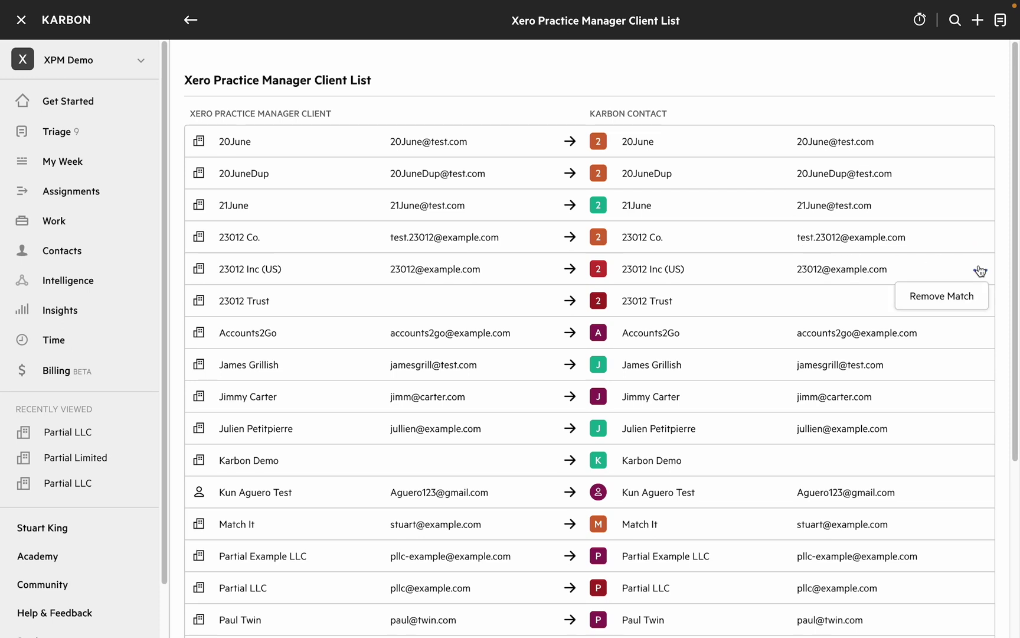
{"action": "left_click", "coordinate": [964, 298]}
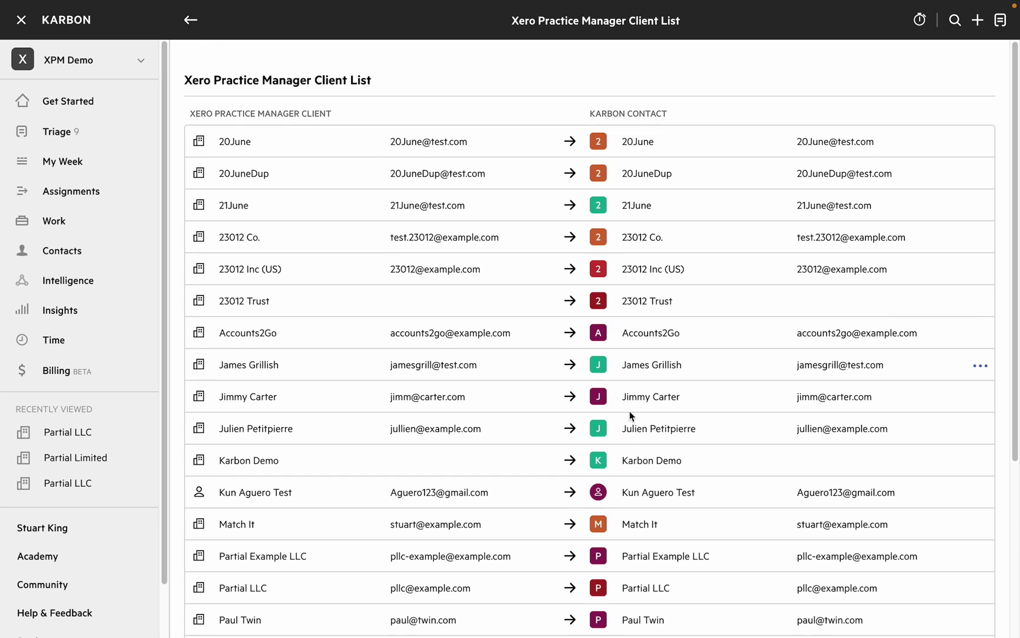
{"action": "scroll", "coordinate": [677, 453], "scroll_direction": "down", "scroll_amount": 2}
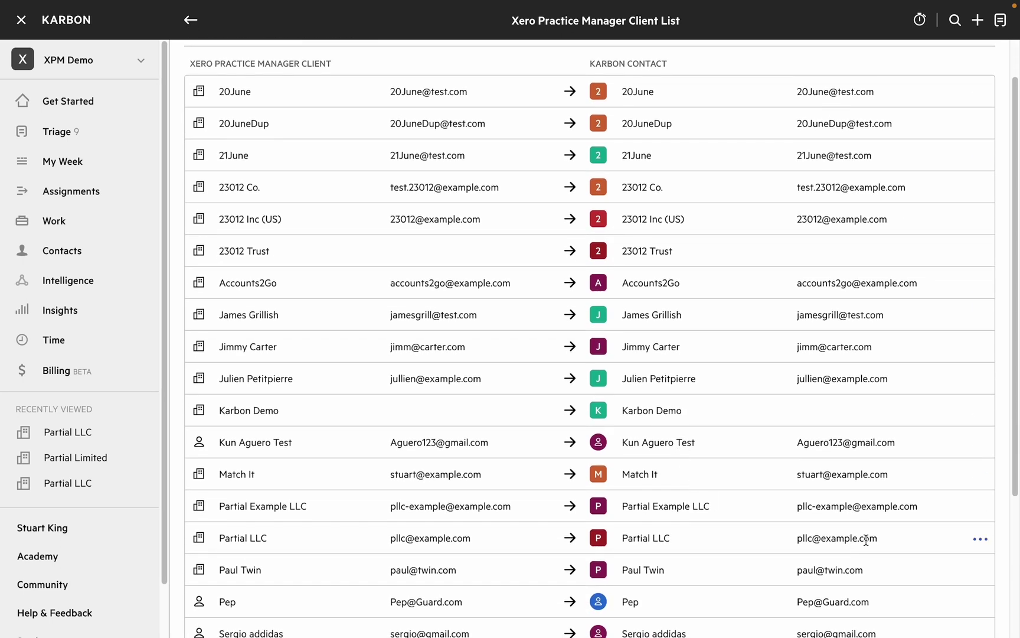
{"action": "left_click", "coordinate": [980, 539]}
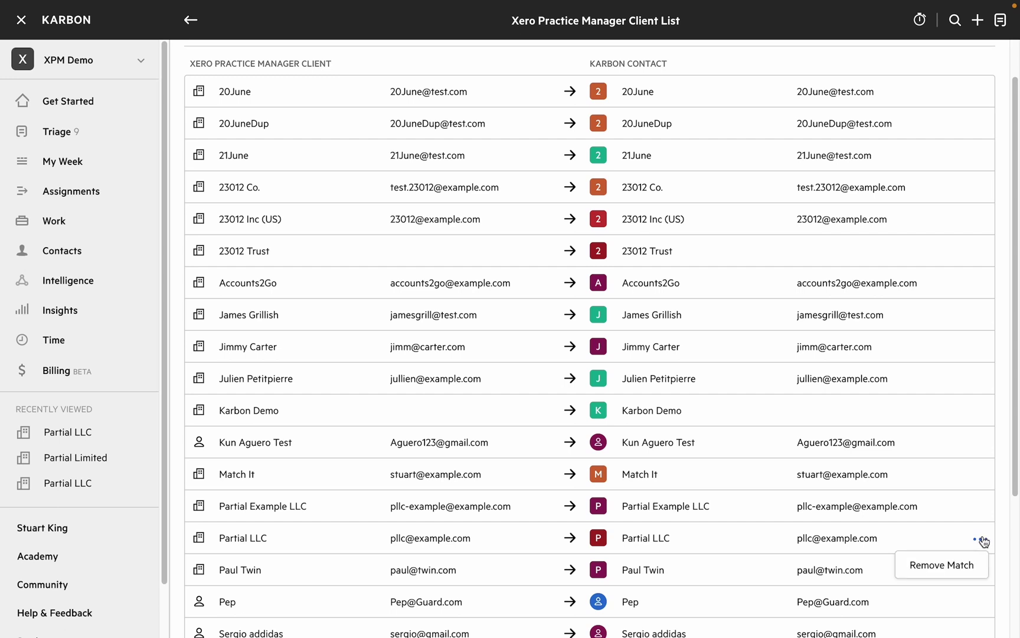
{"action": "left_click", "coordinate": [944, 566]}
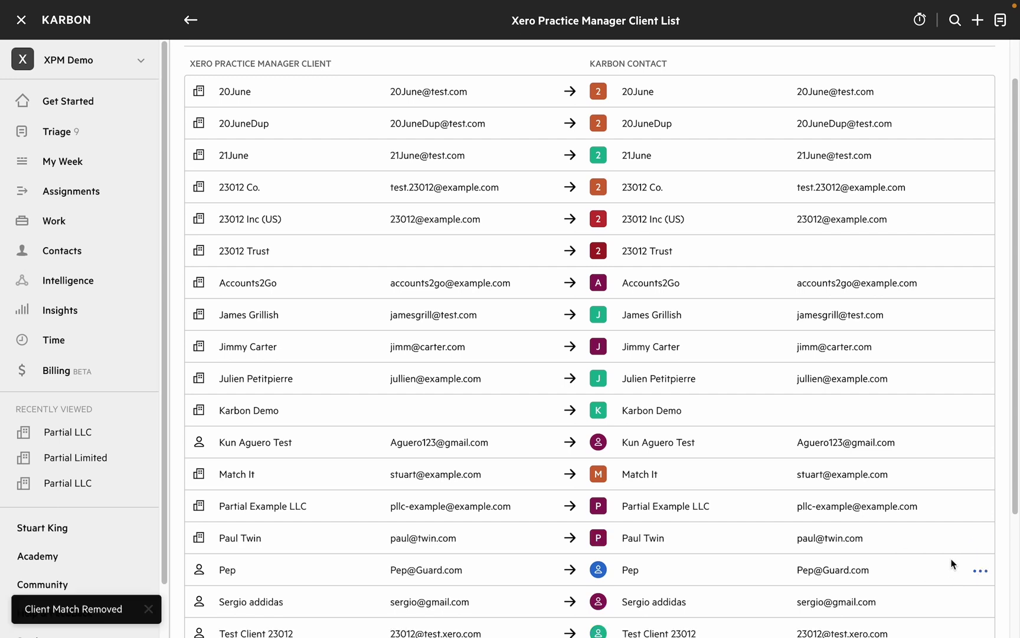
{"action": "left_click", "coordinate": [191, 19]}
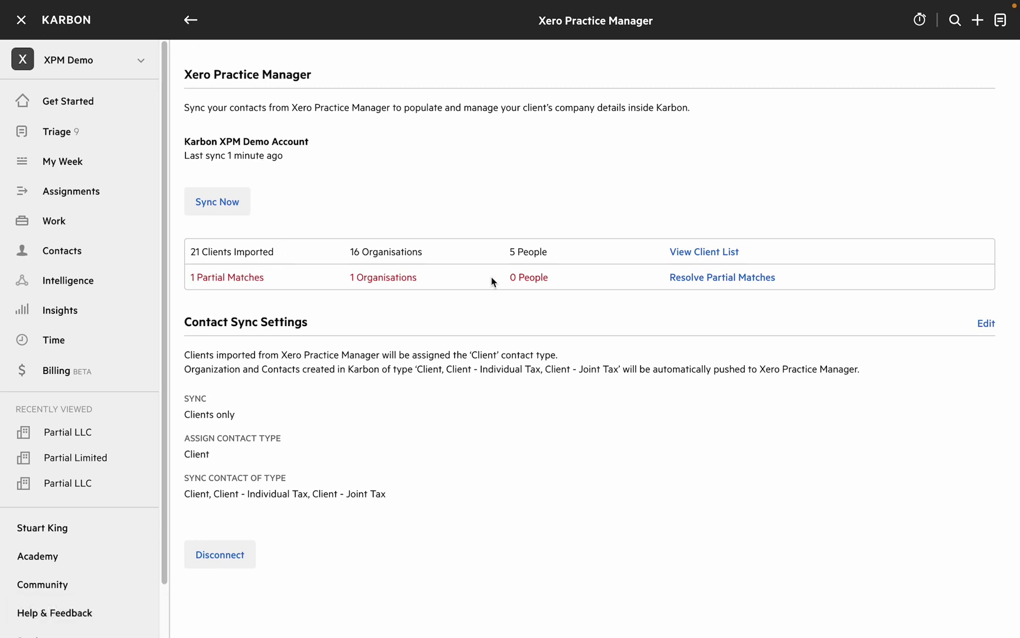
Match Partial LLC to the existing Partial Limited contact and return to the overview
{"action": "left_click", "coordinate": [737, 279]}
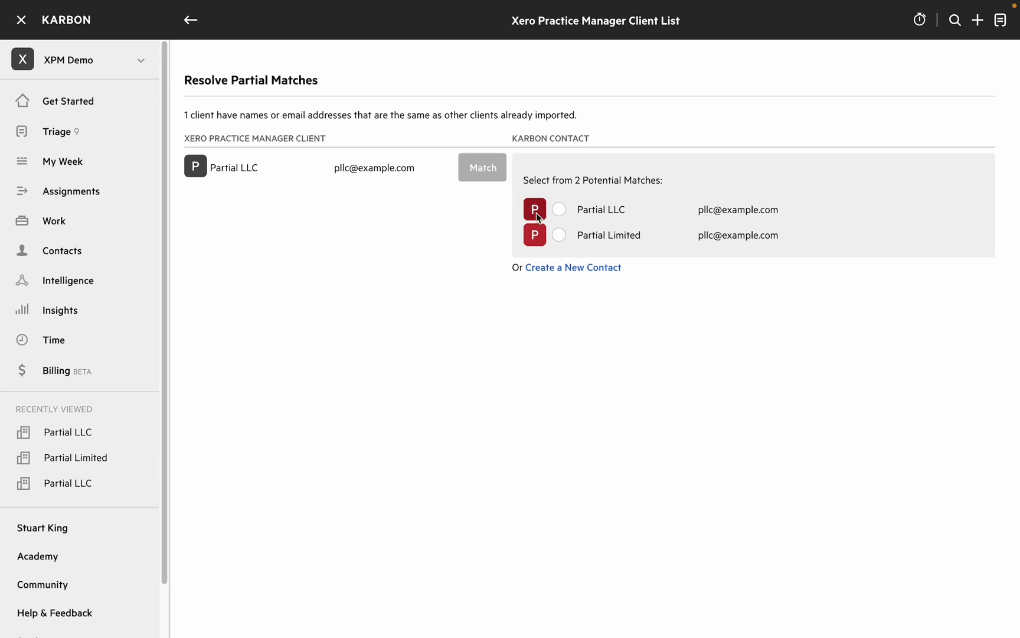
{"action": "left_click", "coordinate": [560, 236]}
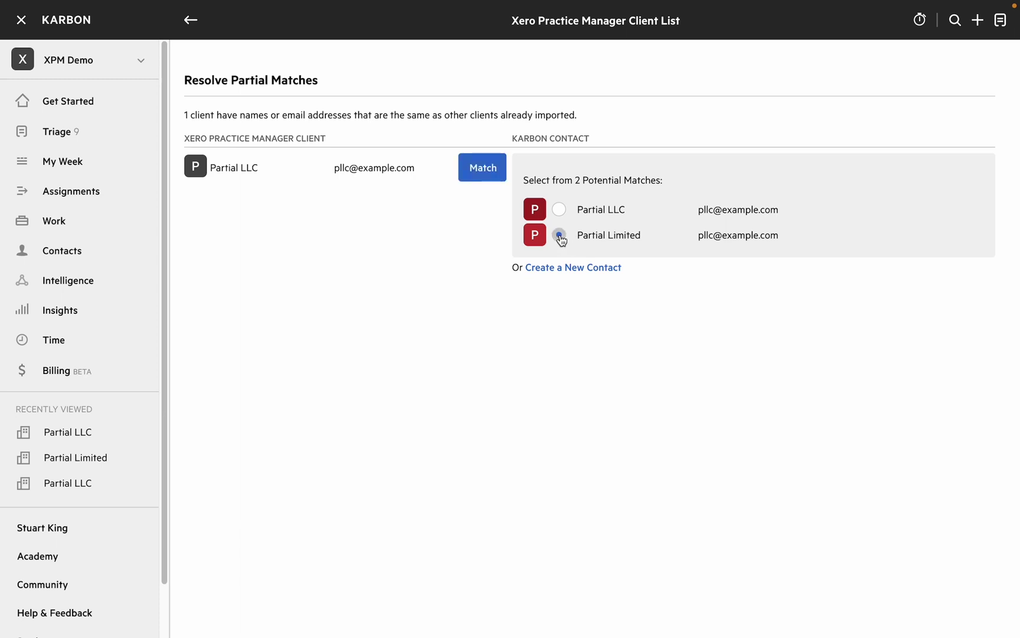
{"action": "left_click", "coordinate": [483, 168]}
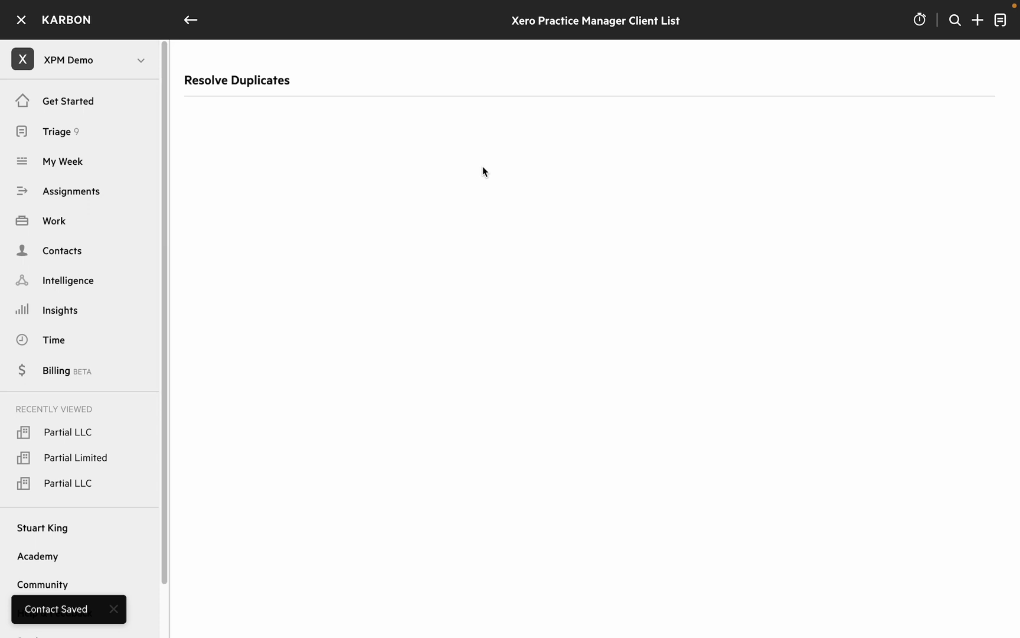
{"action": "left_click", "coordinate": [191, 21]}
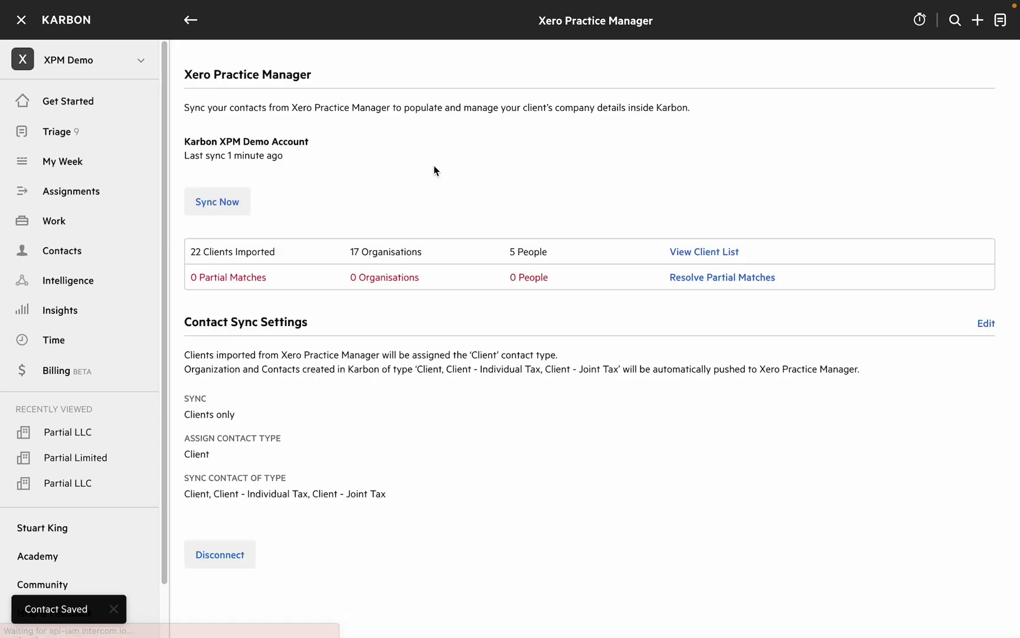
Remove the Match It client's match from the Client List and return to the overview
{"action": "left_click", "coordinate": [688, 252]}
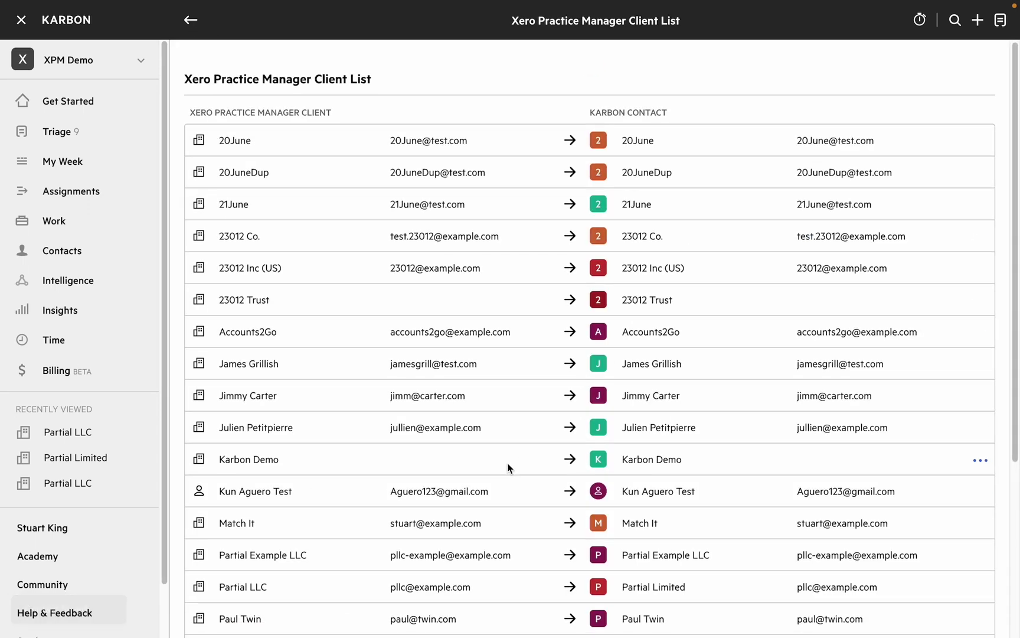
{"action": "scroll", "coordinate": [508, 468], "scroll_direction": "down", "scroll_amount": 3}
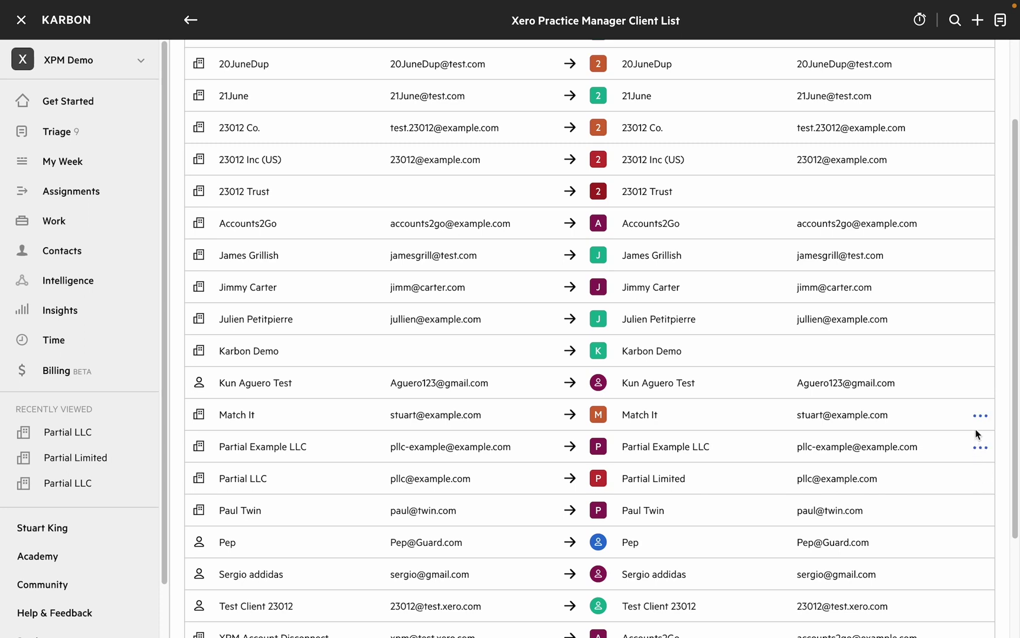
{"action": "left_click", "coordinate": [980, 421]}
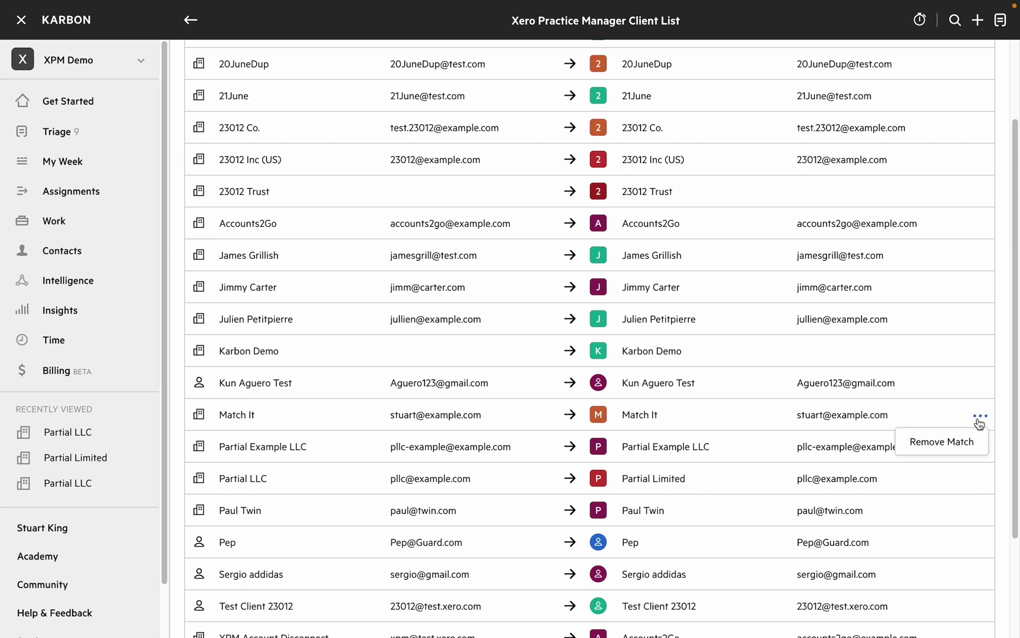
{"action": "left_click", "coordinate": [966, 445]}
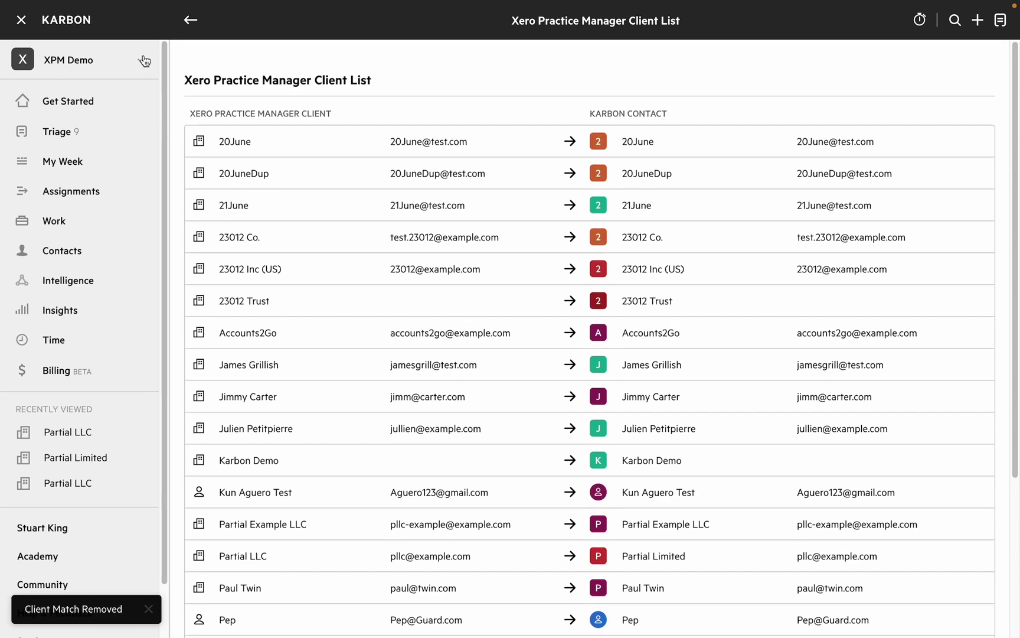
{"action": "left_click", "coordinate": [190, 20]}
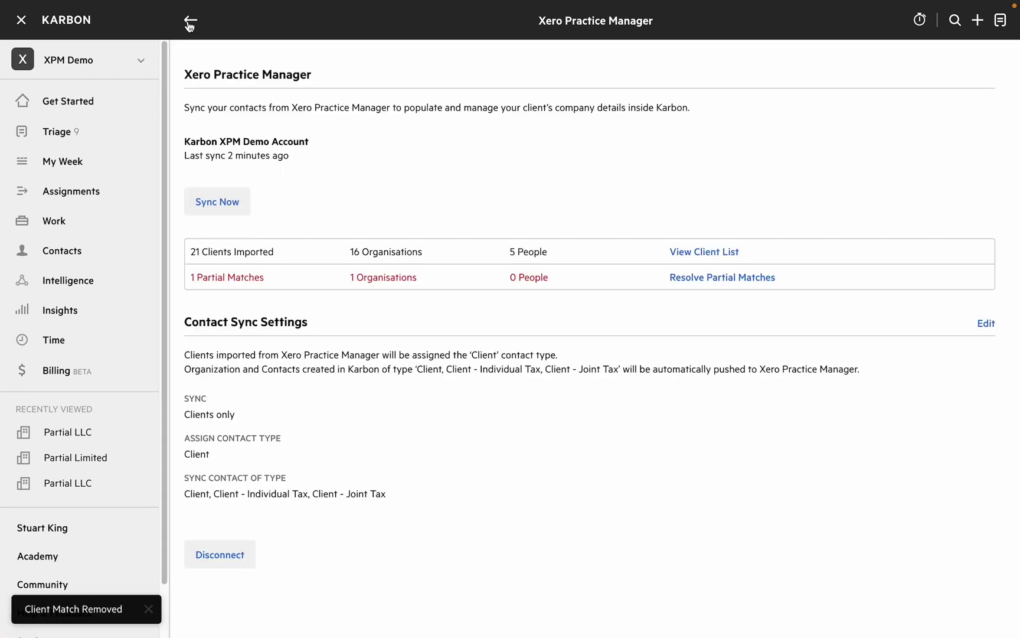
Resolve Match It by creating a new Karbon contact, then view the Client List
{"action": "left_click", "coordinate": [697, 278]}
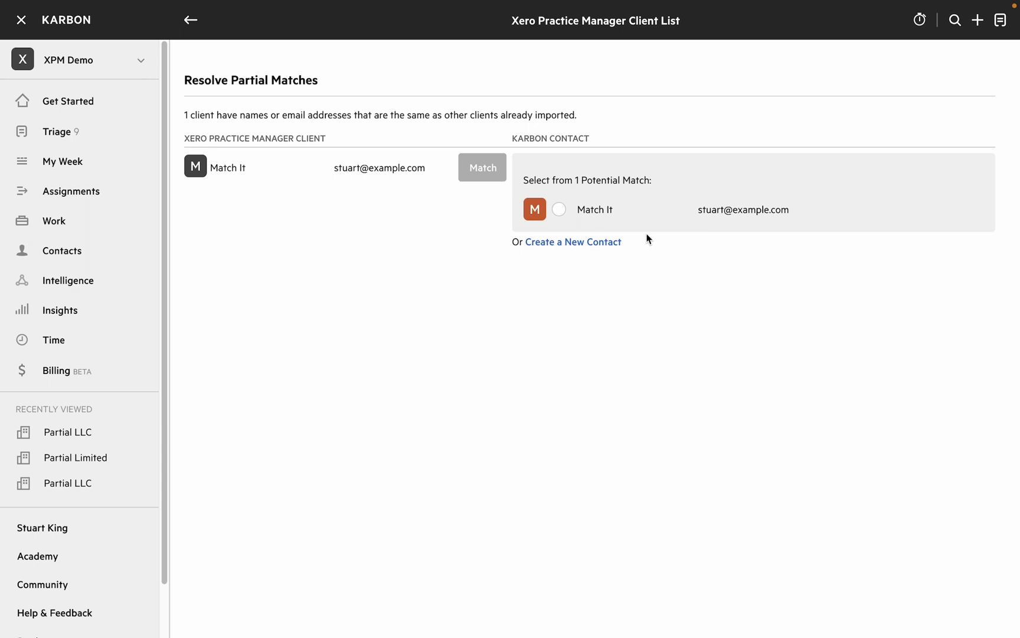
{"action": "left_click", "coordinate": [568, 243]}
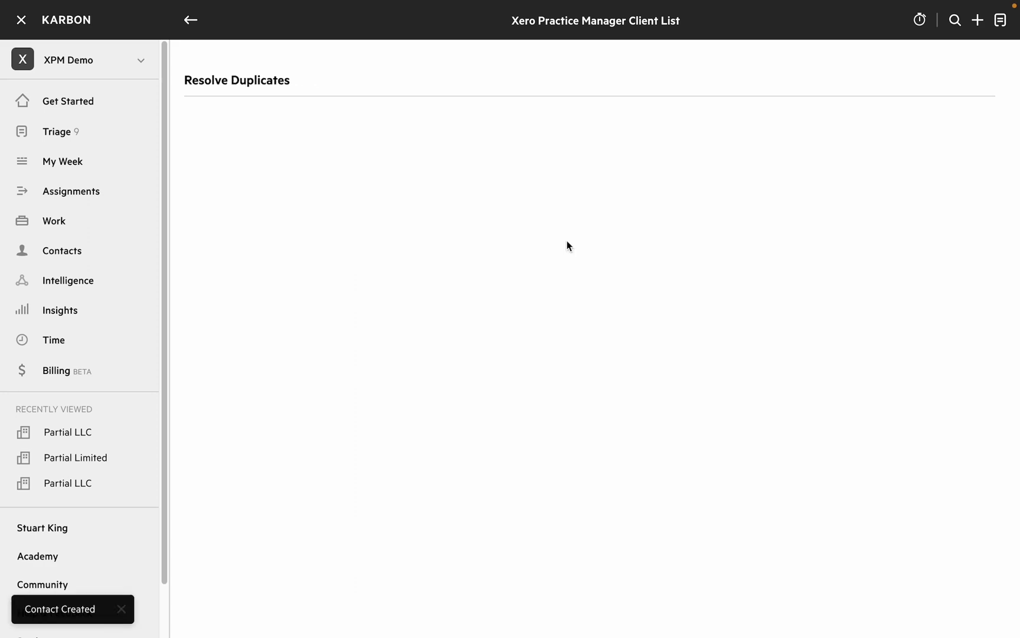
{"action": "left_click", "coordinate": [191, 20]}
{"action": "left_click", "coordinate": [682, 252]}
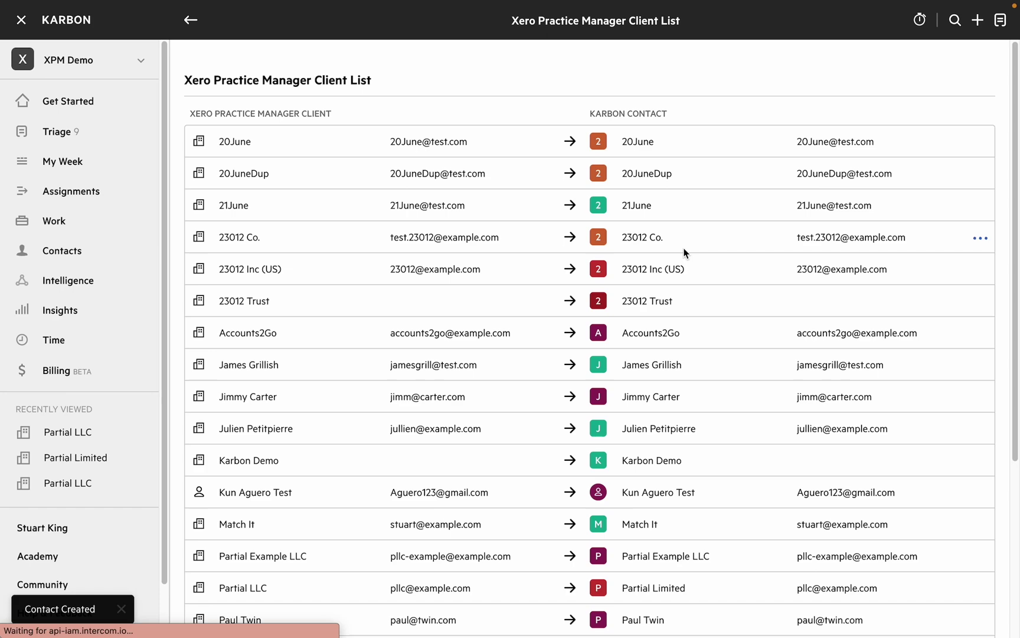
Open Match It's contact Details and show the options for its linked Xero Practice Manager client
{"action": "scroll", "coordinate": [472, 480], "scroll_direction": "down", "scroll_amount": 1}
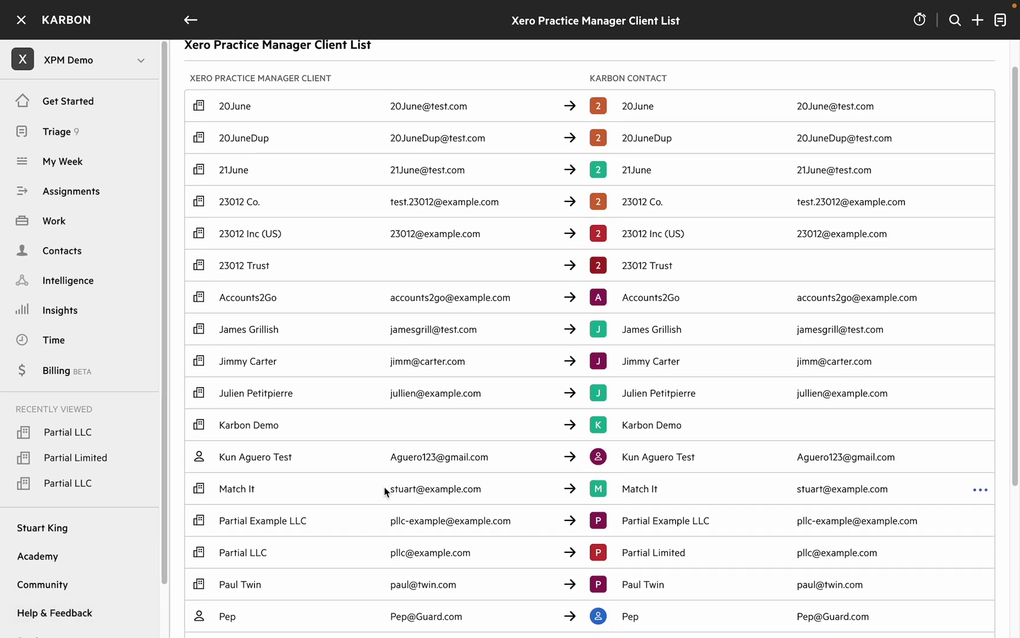
{"action": "left_click", "coordinate": [640, 492]}
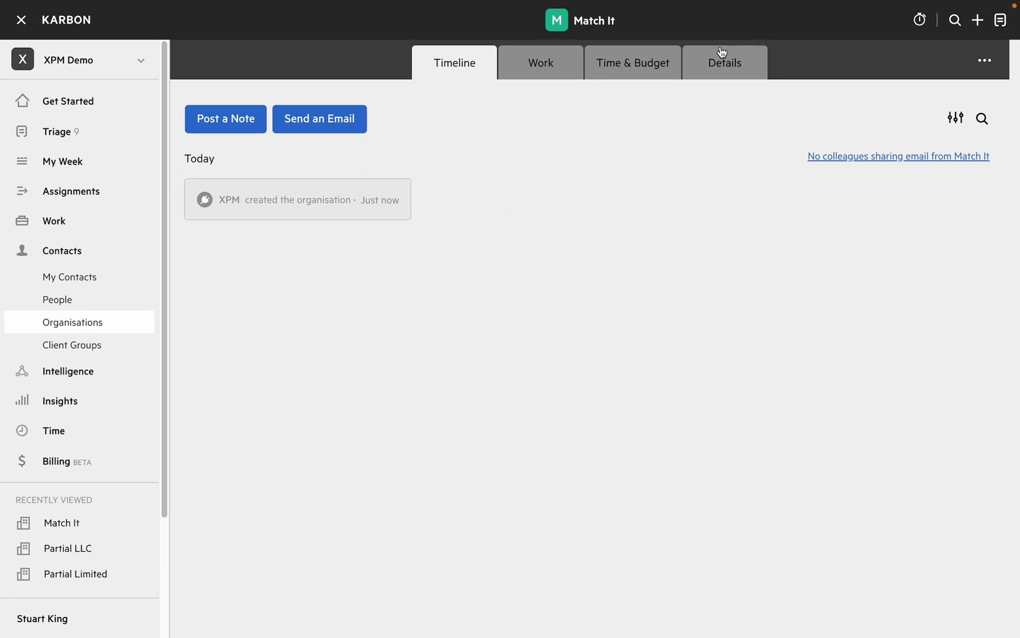
{"action": "left_click", "coordinate": [725, 72]}
{"action": "scroll", "coordinate": [664, 318], "scroll_direction": "down", "scroll_amount": 5}
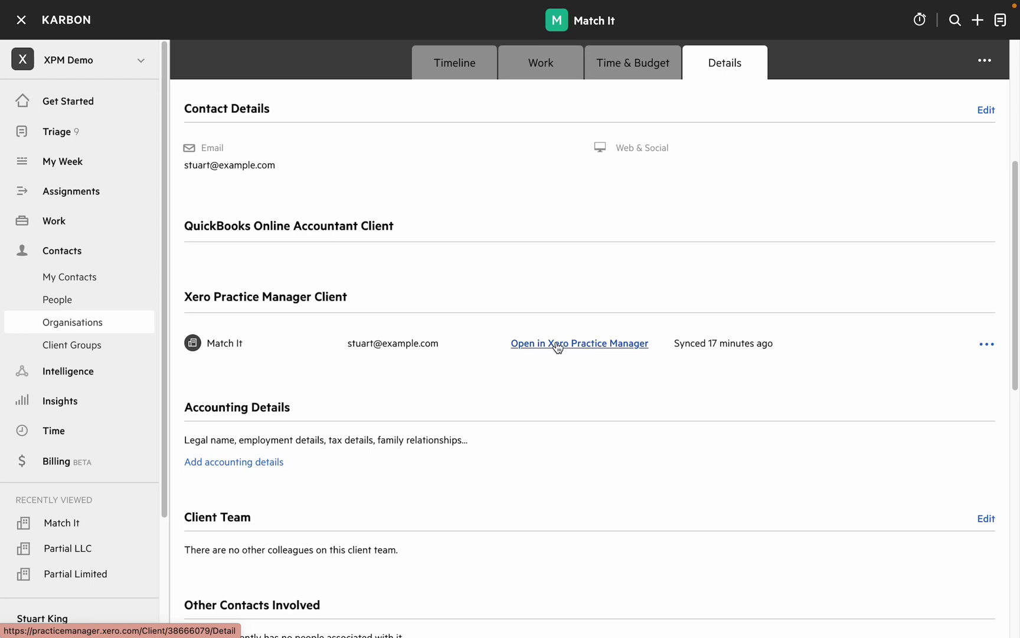
{"action": "left_click", "coordinate": [986, 347]}
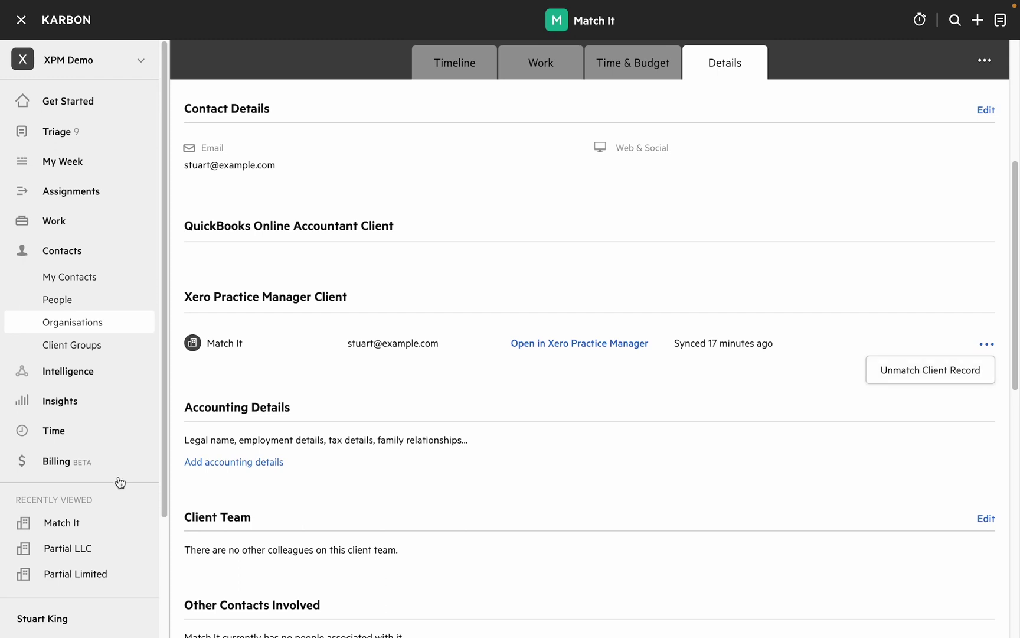
{"action": "scroll", "coordinate": [78, 514], "scroll_direction": "down", "scroll_amount": 3}
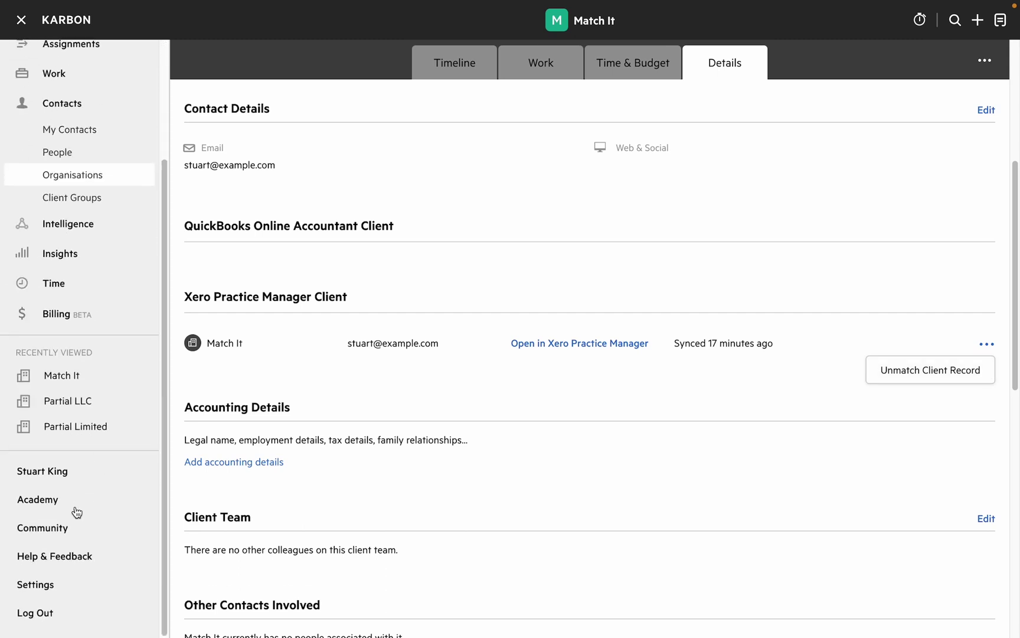
In Settings > Connected Apps, manage Xero Practice Manager and start disconnecting it
{"action": "left_click", "coordinate": [68, 590]}
{"action": "left_click", "coordinate": [241, 278]}
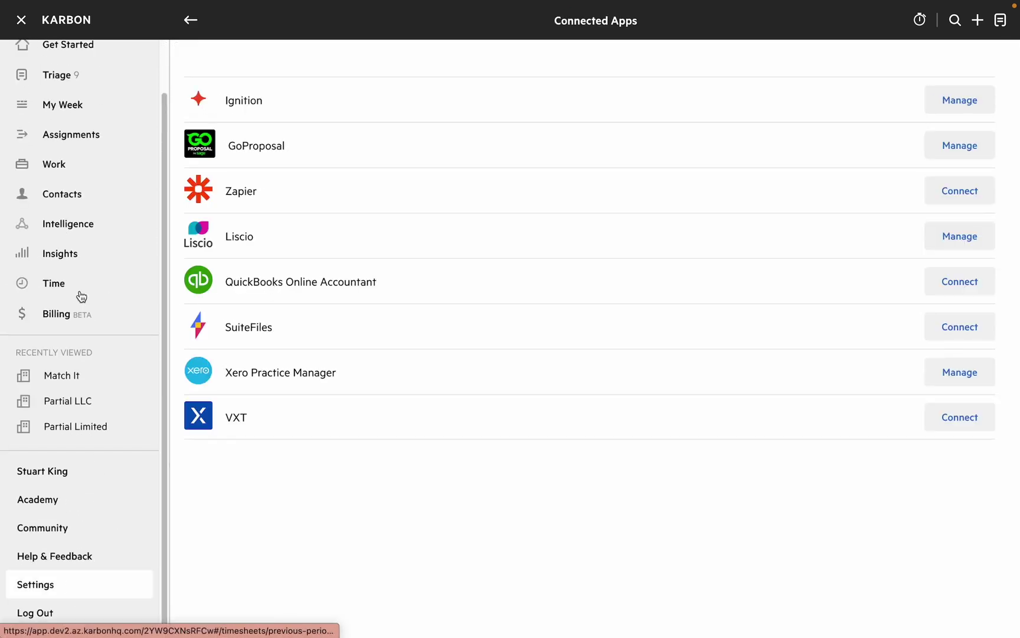
{"action": "left_click", "coordinate": [954, 372]}
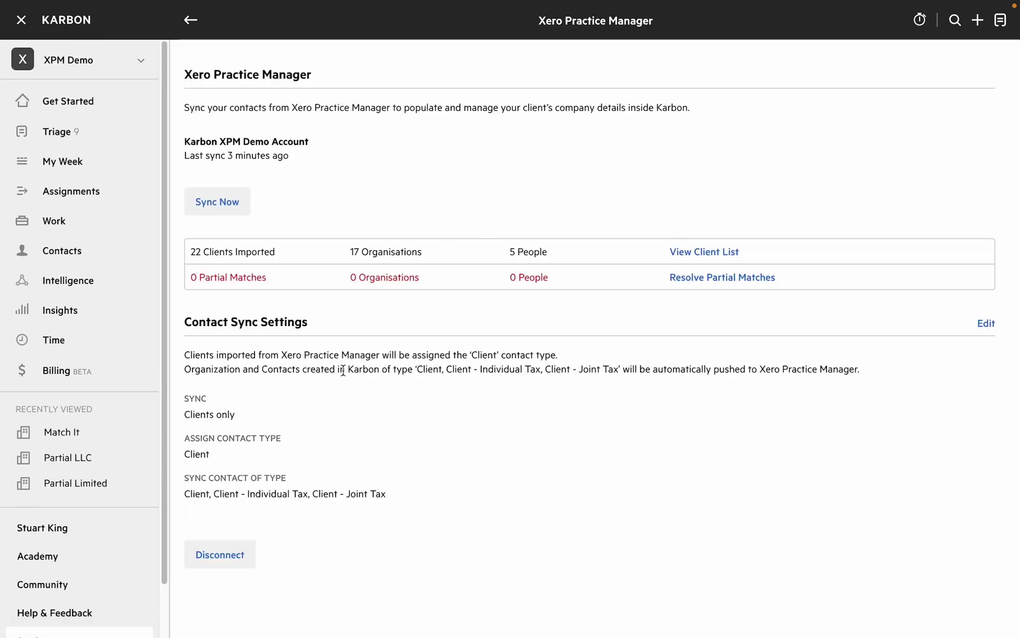
{"action": "left_click", "coordinate": [225, 559]}
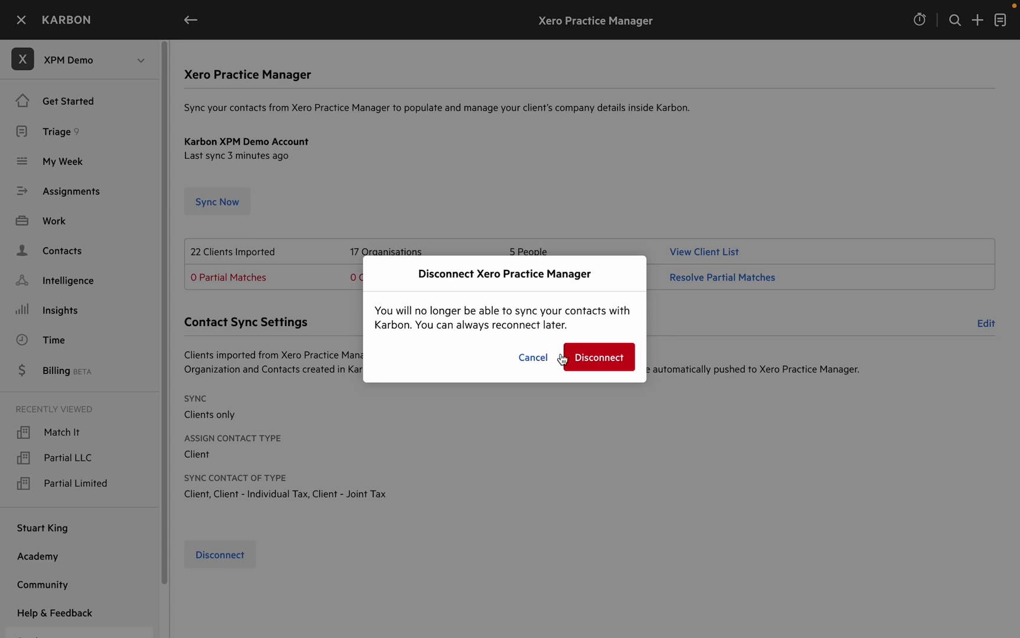
{"action": "left_click", "coordinate": [599, 363]}
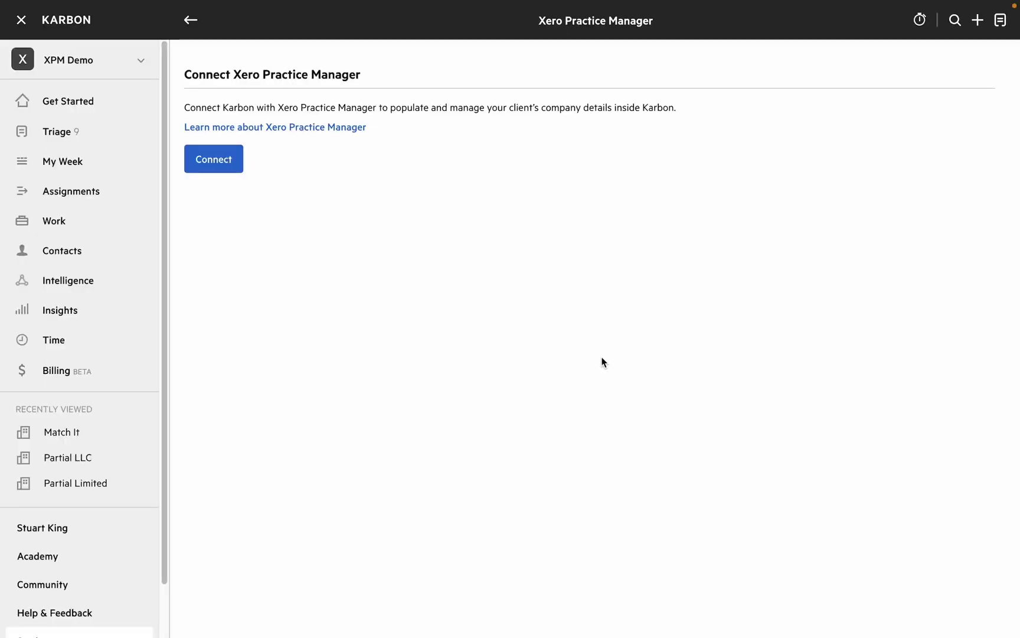